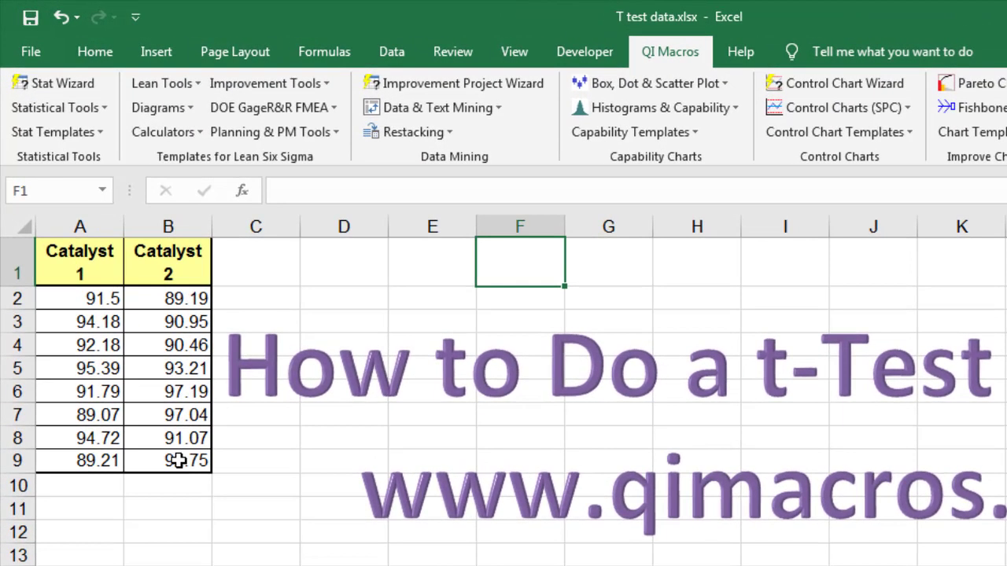
Select the Catalyst 1 and Catalyst 2 data A1:B9 and run the QI Macros Stat Wizard t-test.
left_click(133, 344)
left_click_drag(178, 461, 200, 252)
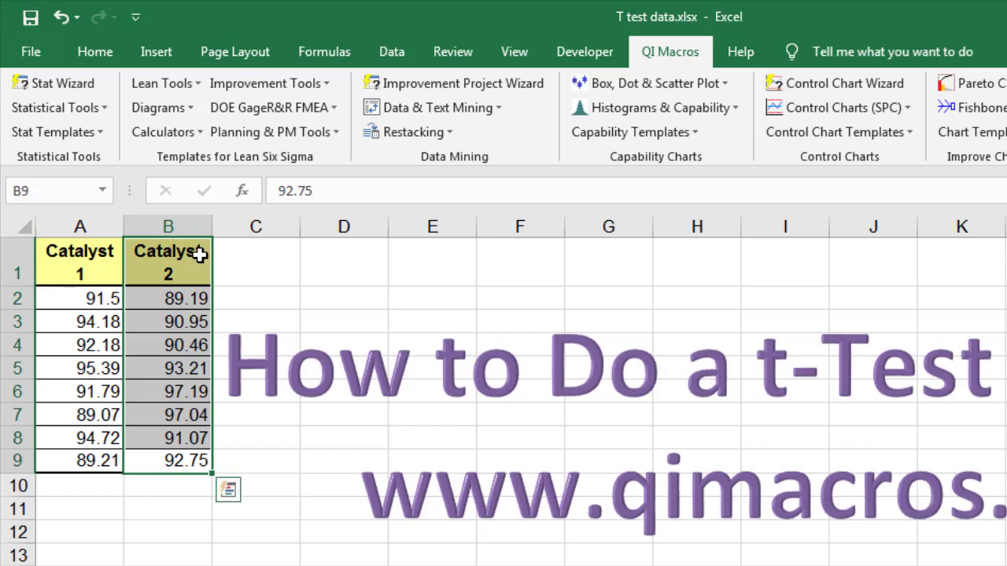
left_click_drag(181, 462, 78, 225)
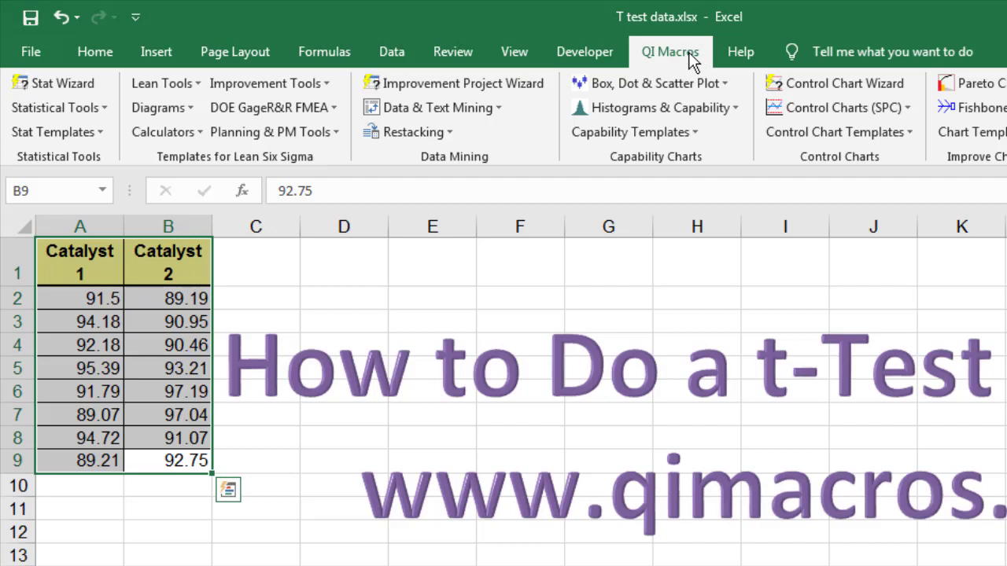
left_click(63, 80)
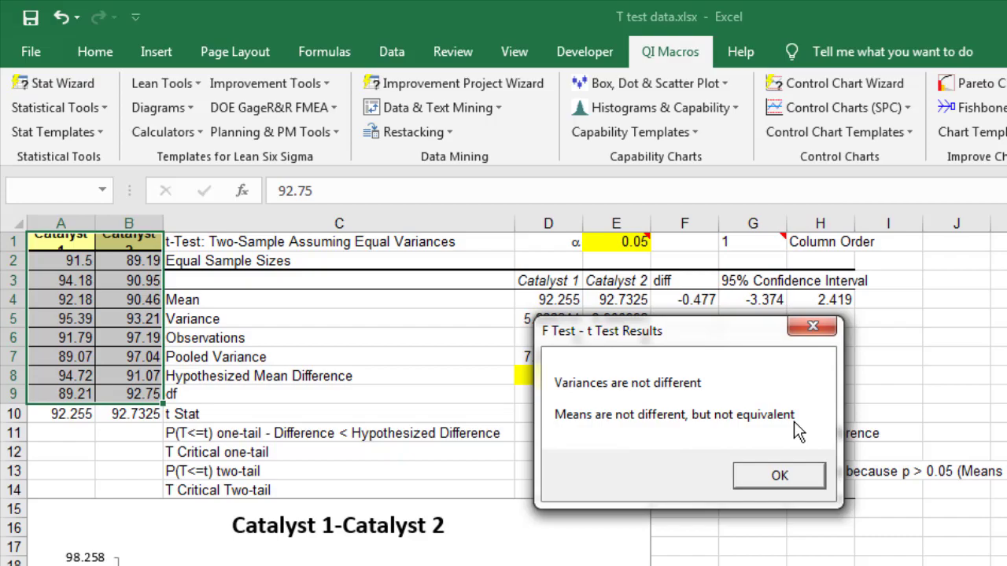
left_click(779, 476)
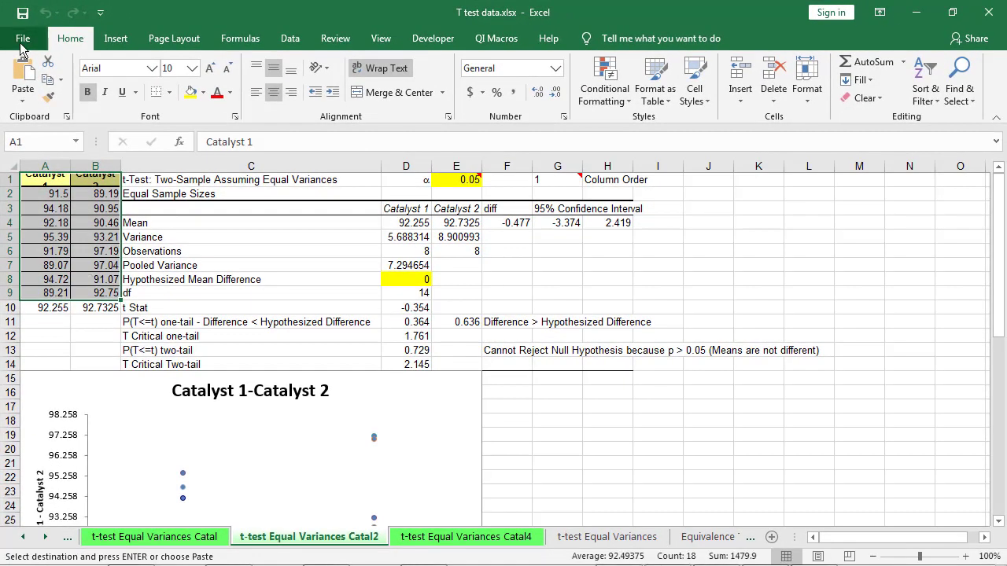
left_click(23, 39)
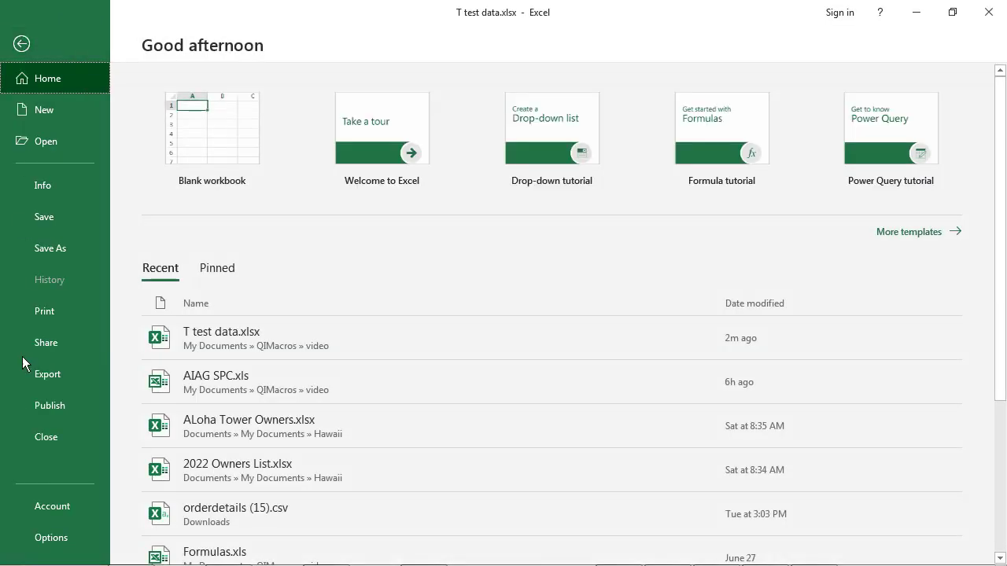
left_click(78, 538)
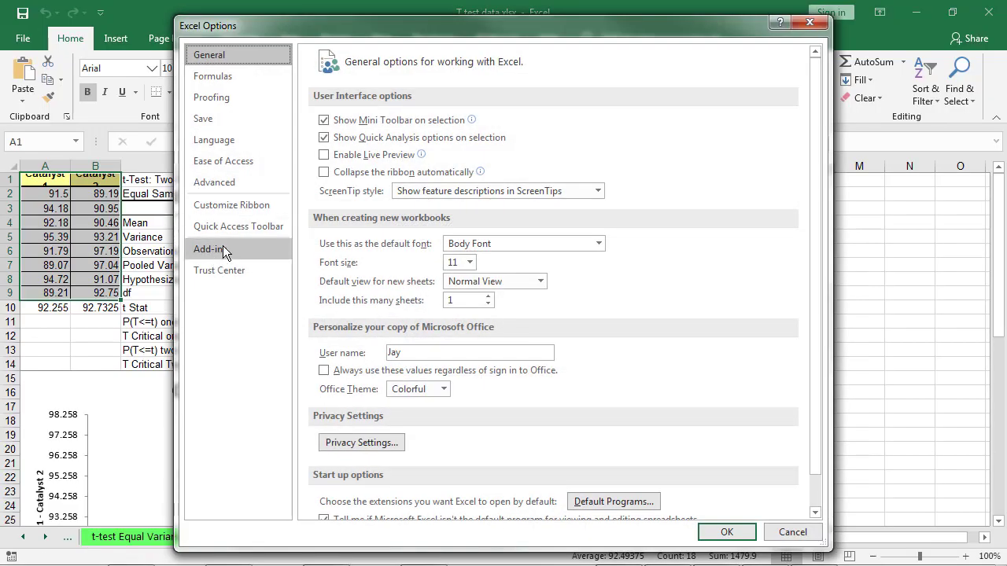
left_click(222, 250)
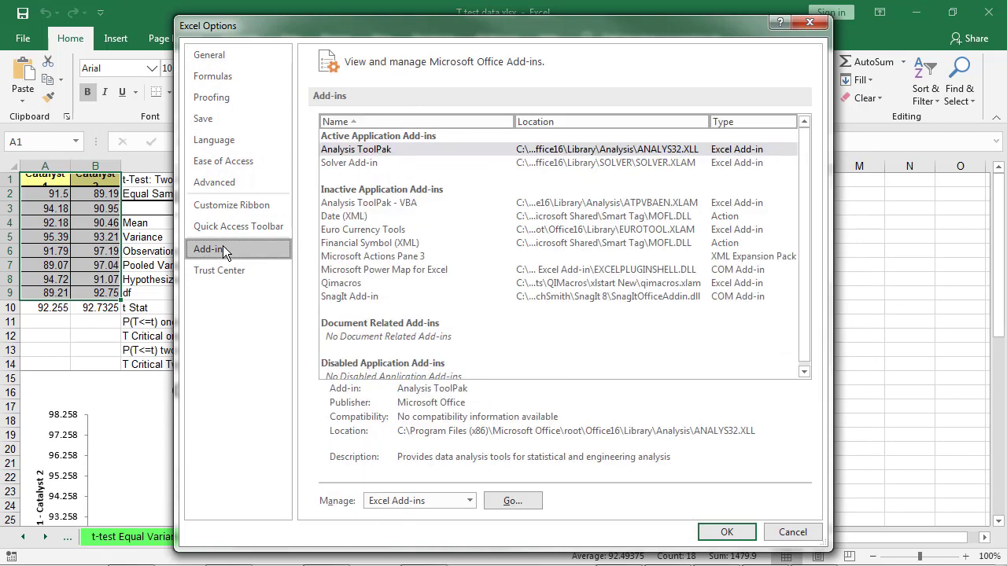
left_click(523, 500)
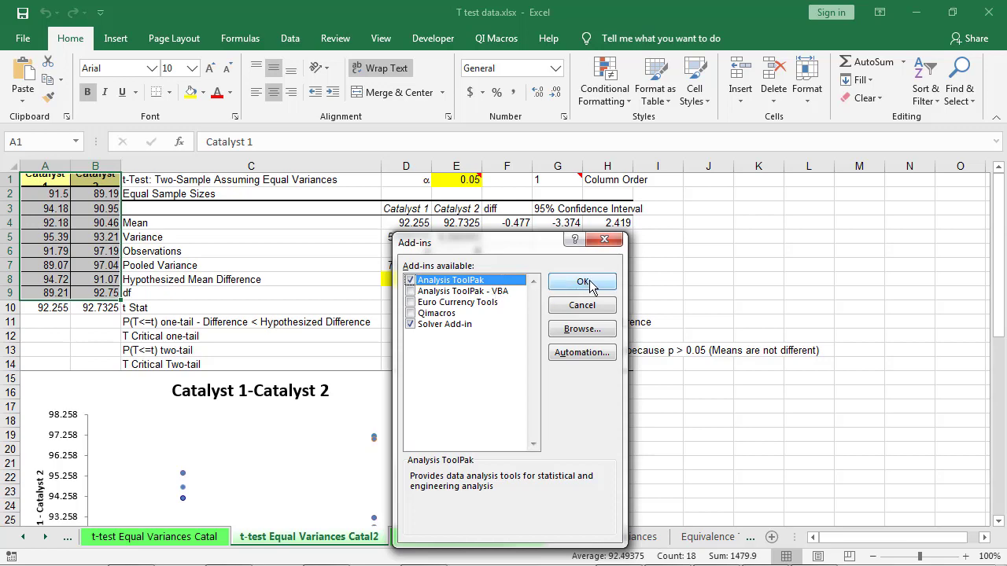
left_click(583, 309)
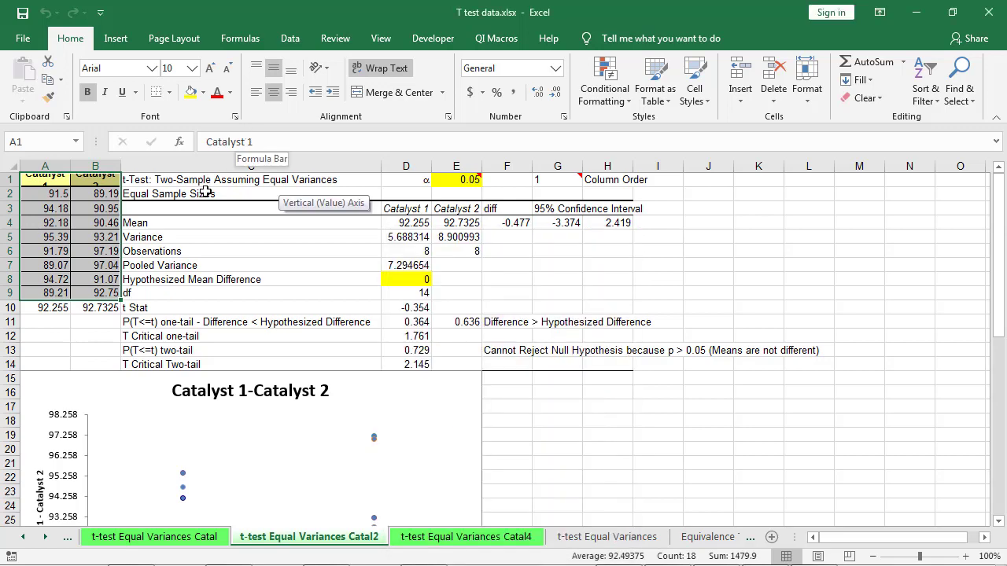
left_click(606, 537)
Run Data Analysis F-Test Two-Sample for Variances on A1:A9 and B1:B9 with Labels ticked.
left_click(77, 274)
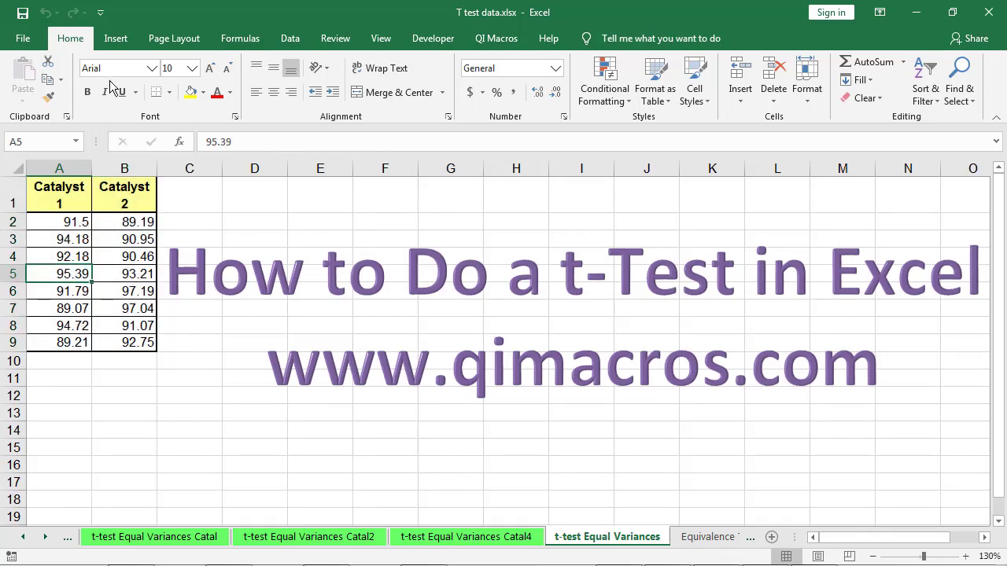
left_click(290, 39)
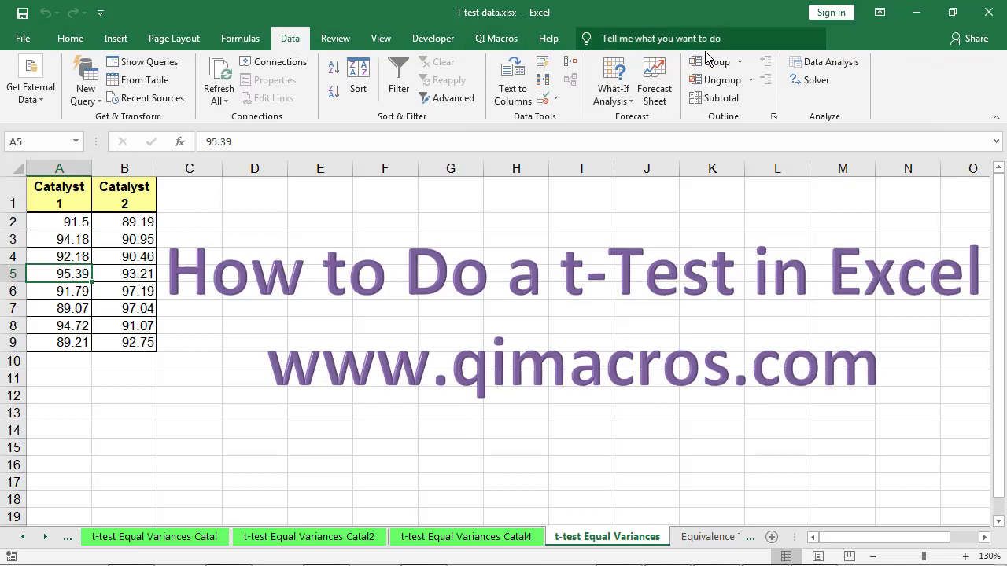
left_click(841, 61)
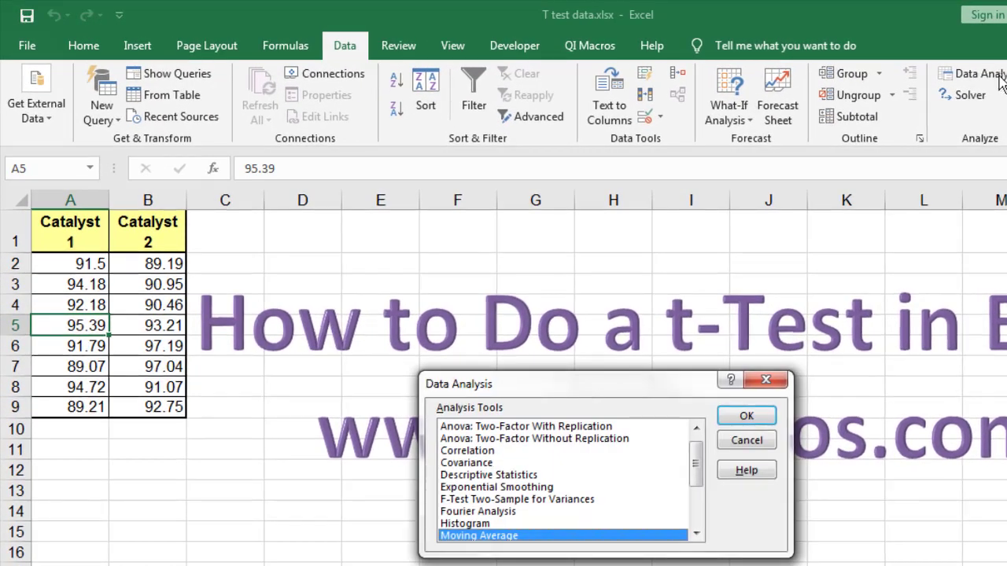
left_click(493, 501)
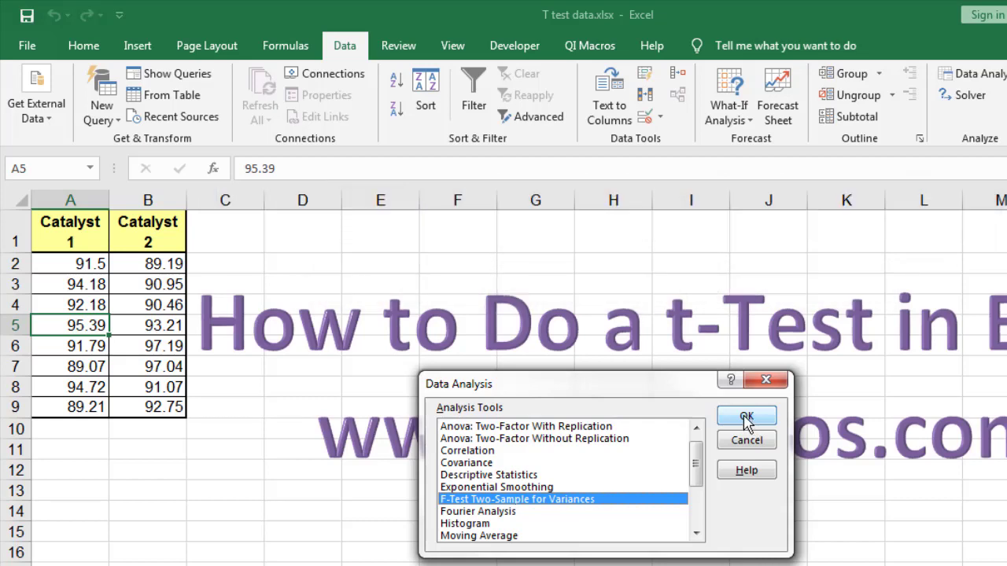
left_click(748, 420)
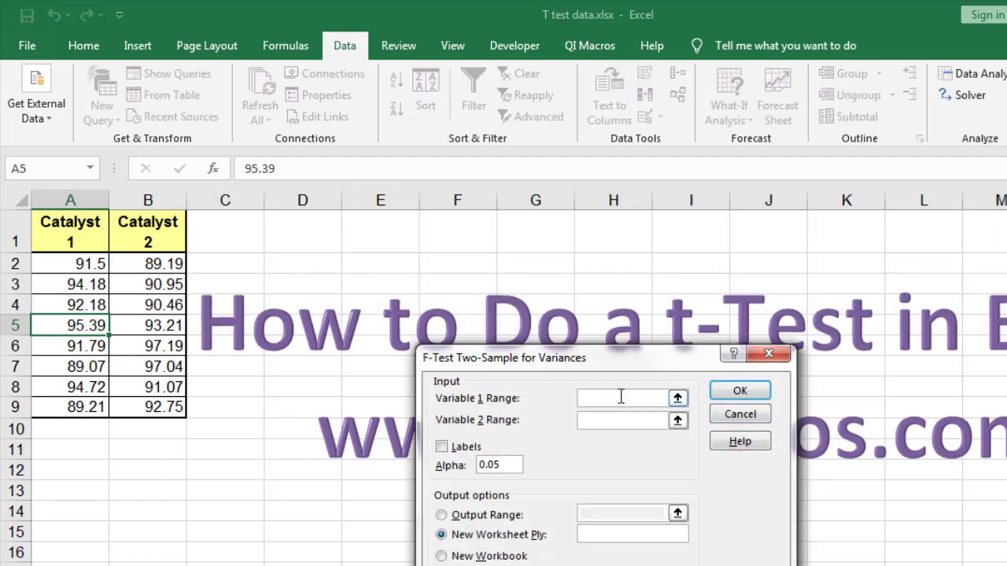
left_click_drag(70, 406, 59, 200)
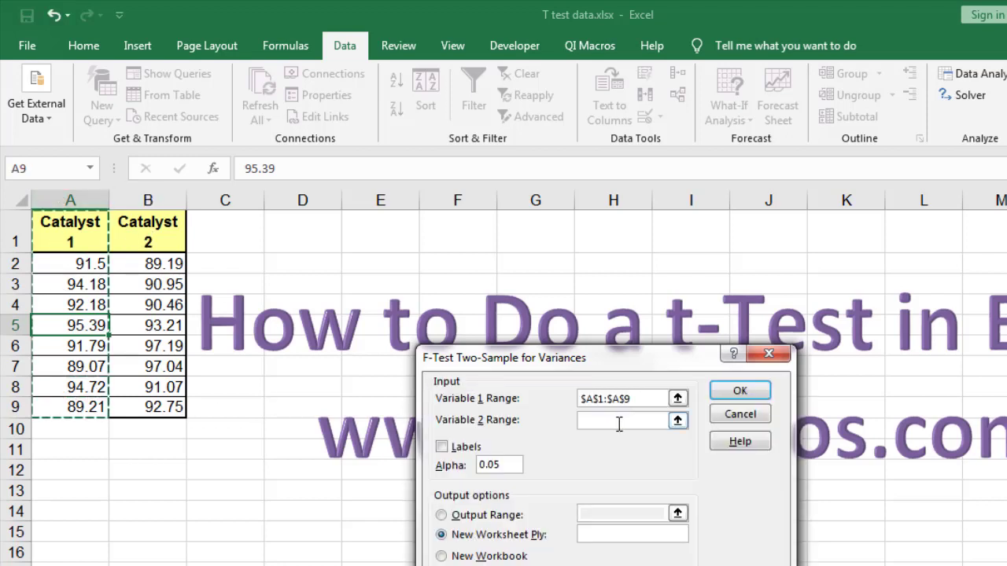
left_click_drag(148, 407, 146, 102)
left_click(441, 446)
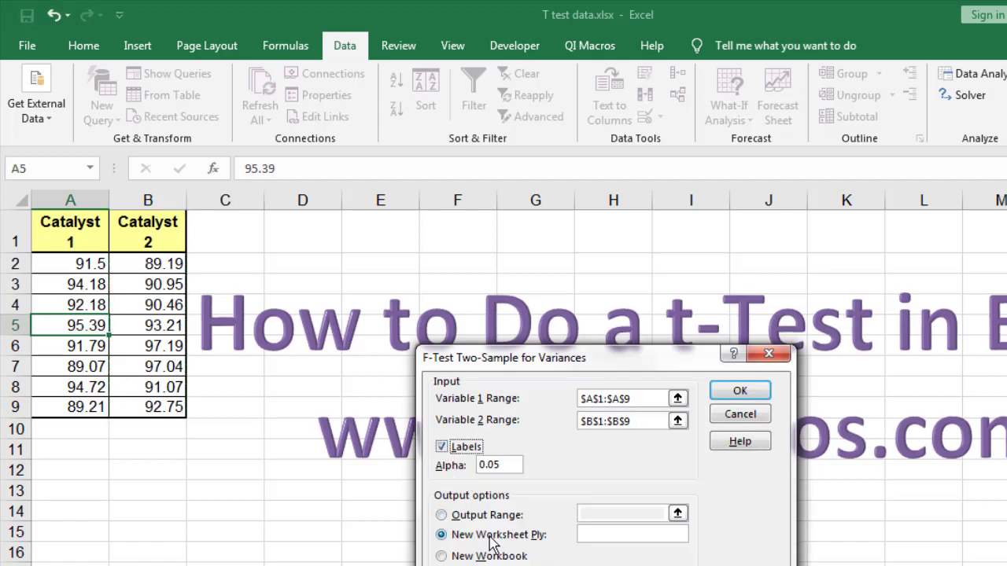
left_click(739, 391)
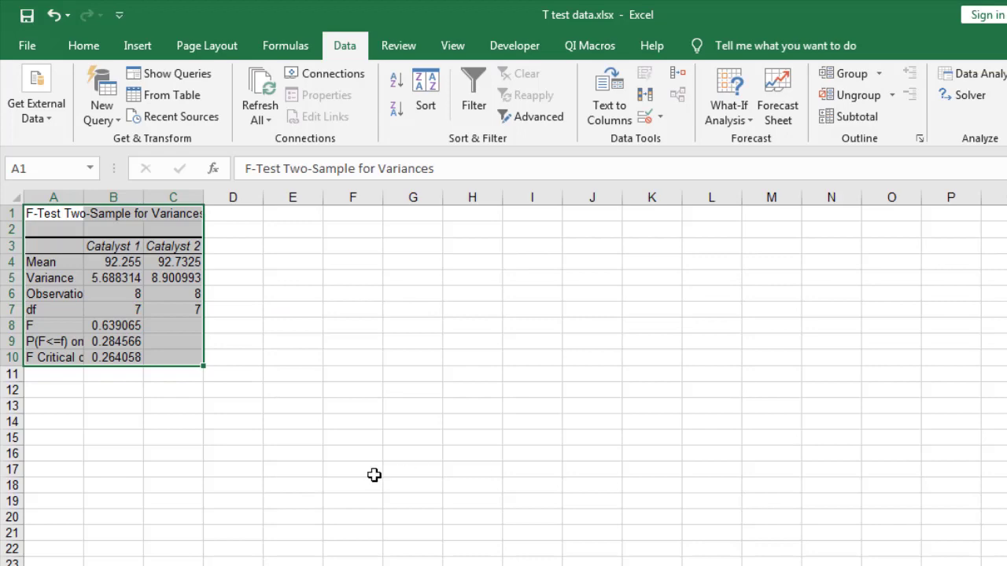
Widen column A of the F-test output so its labels fit, then clear the selection.
scroll(182, 521, "up", 6)
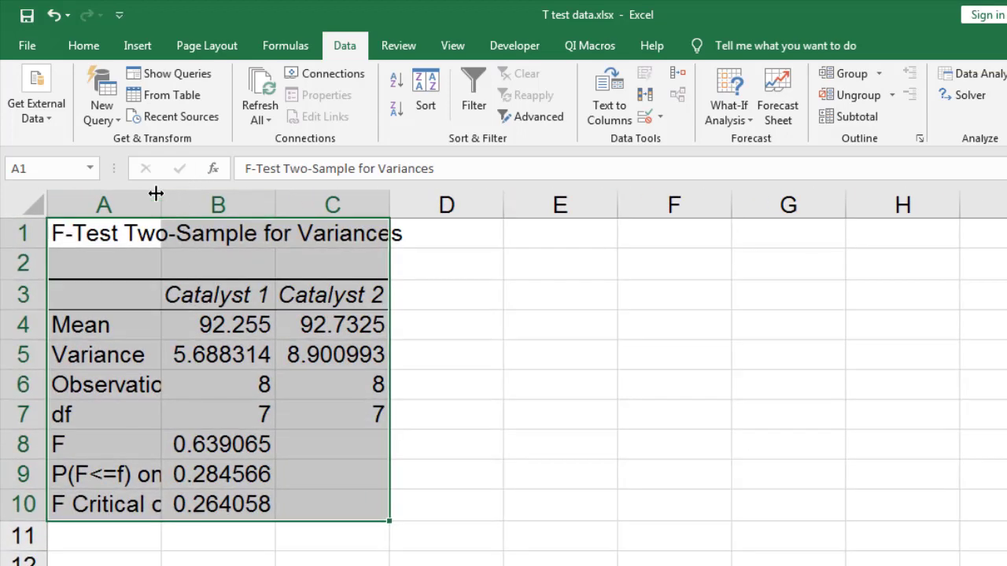
left_click_drag(156, 194, 362, 205)
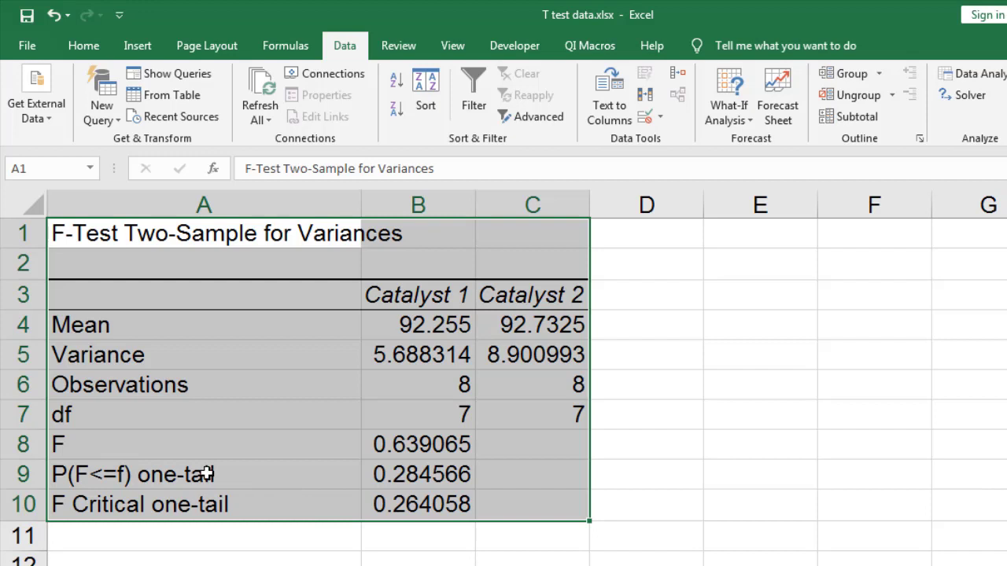
left_click(398, 476)
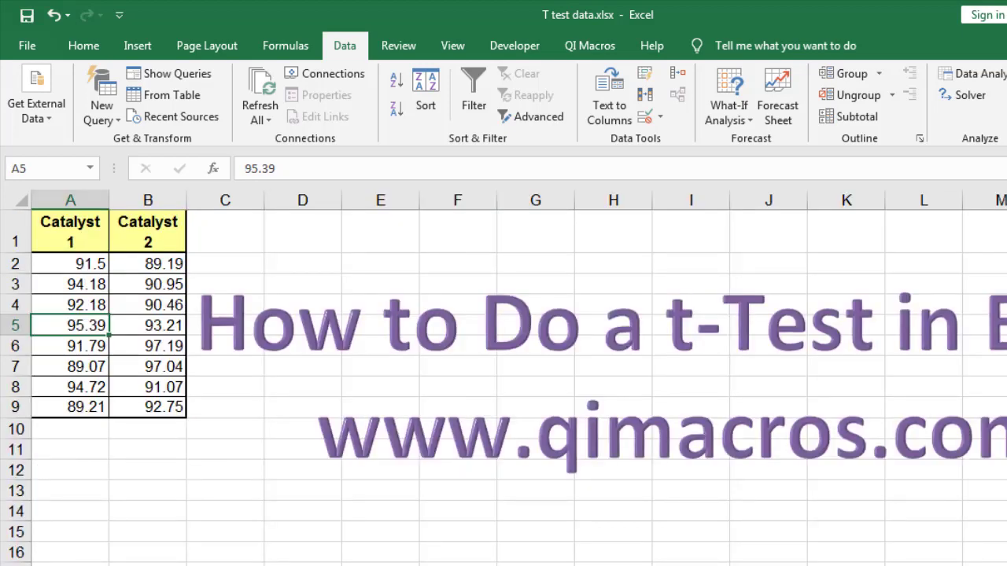
Set up t-Test: Two-Sample Assuming Equal Variances with ranges $A$1:$A$9 and $B$1:$B$9 and Labels ticked.
left_click(968, 74)
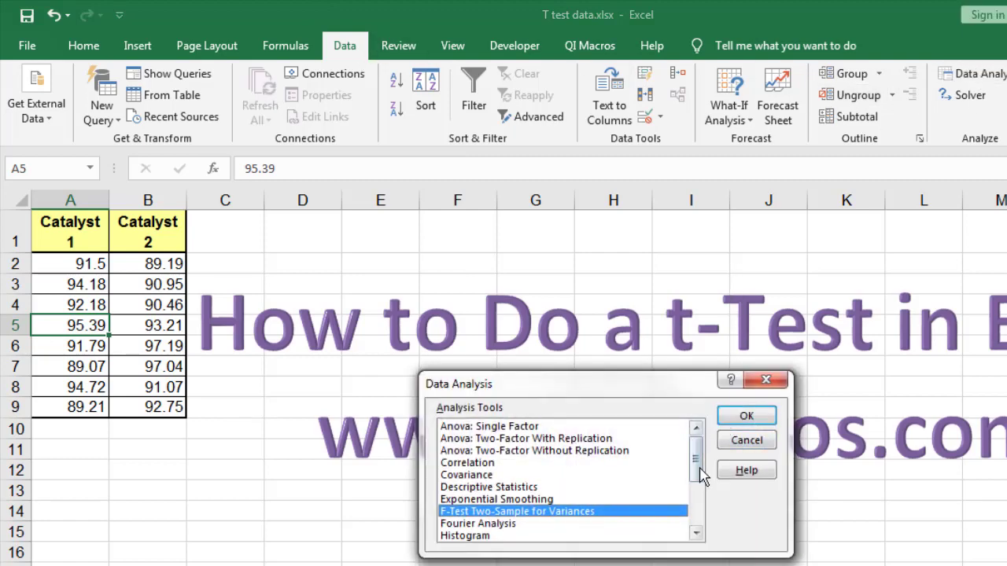
left_click_drag(702, 476, 699, 522)
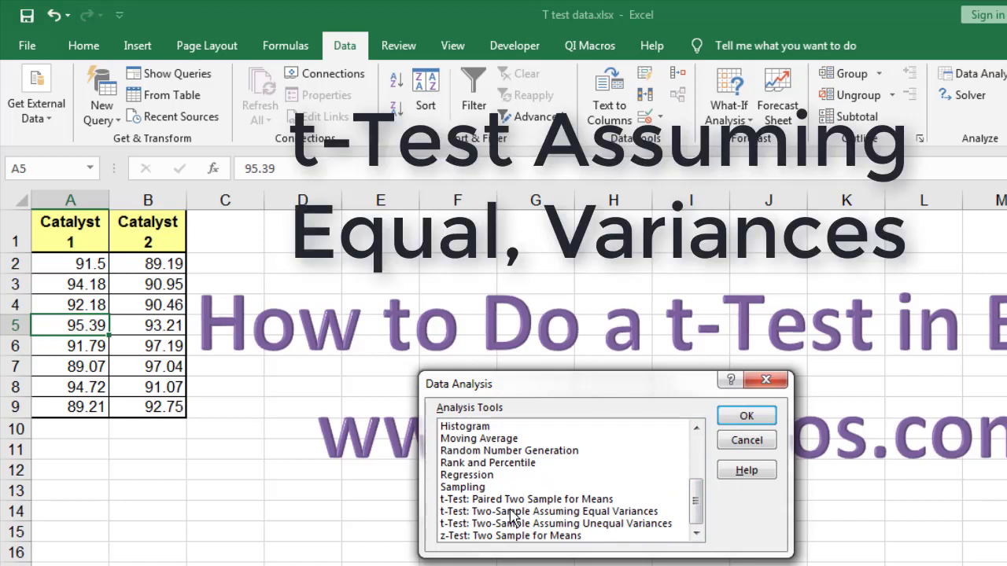
left_click(511, 512)
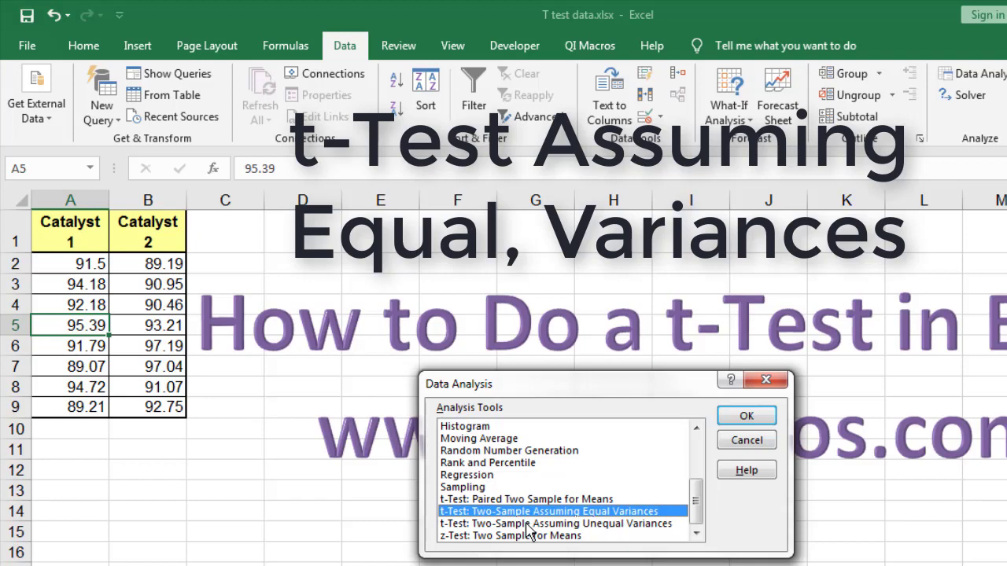
left_click(744, 417)
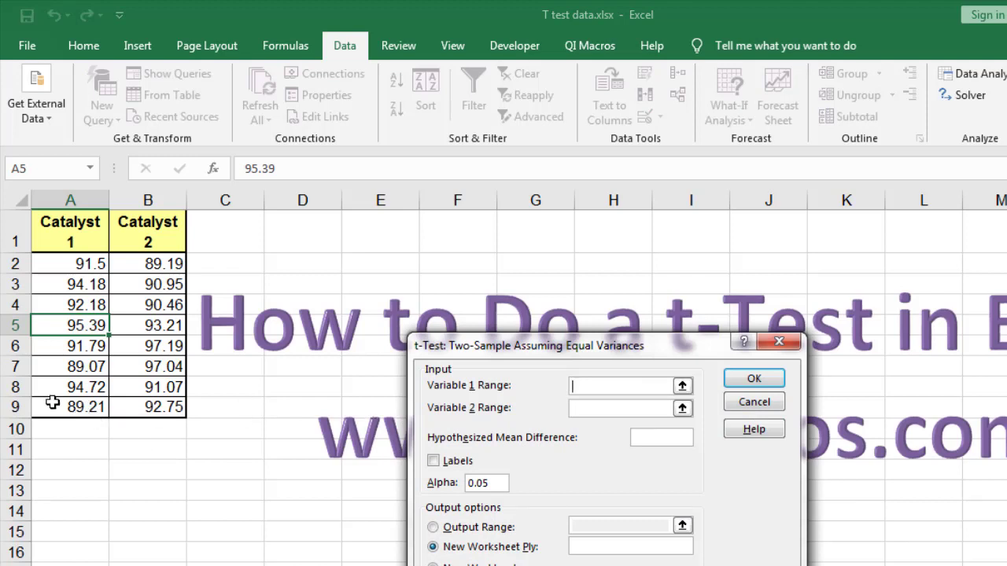
left_click_drag(52, 405, 64, 223)
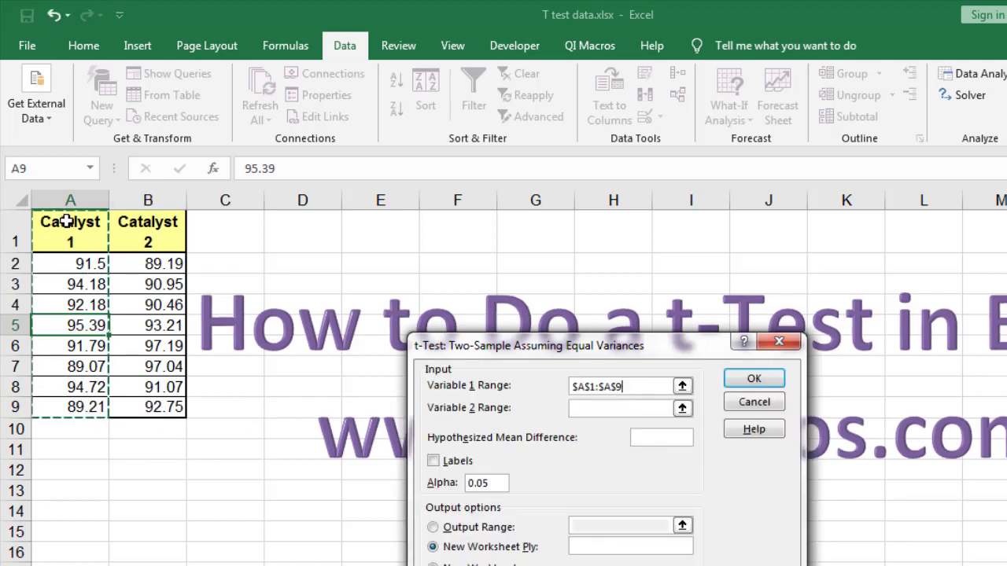
left_click(586, 407)
left_click_drag(153, 408, 144, 220)
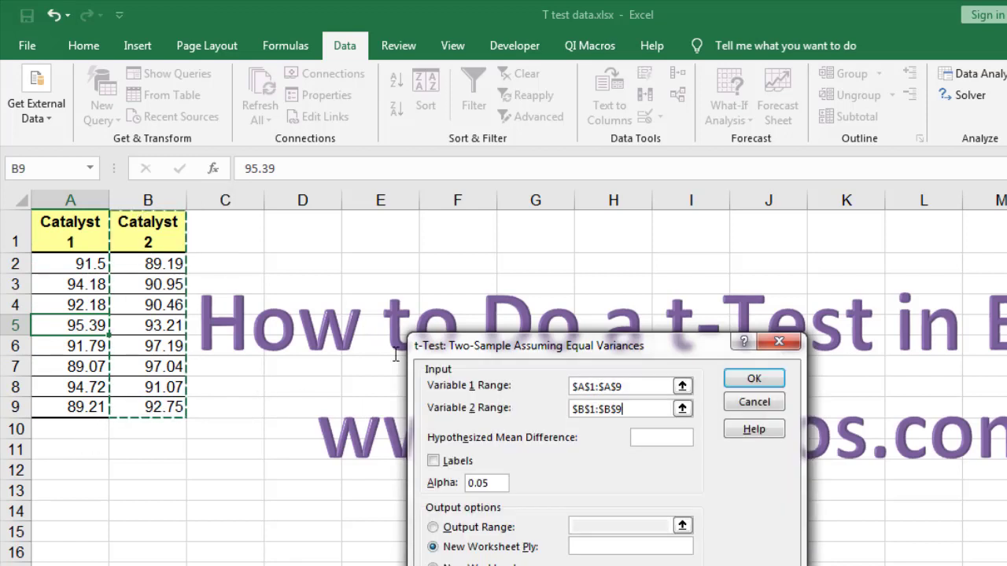
left_click(435, 462)
Output the t-test to a new sheet, widen column A, and check two-tail P 0.72891 in B13.
left_click(757, 379)
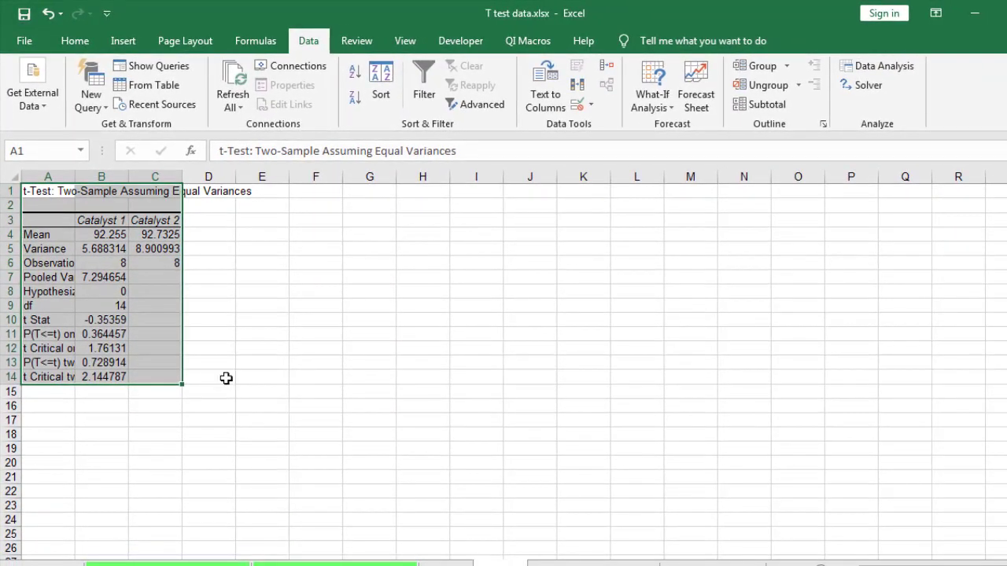
scroll(266, 407, "up", 3)
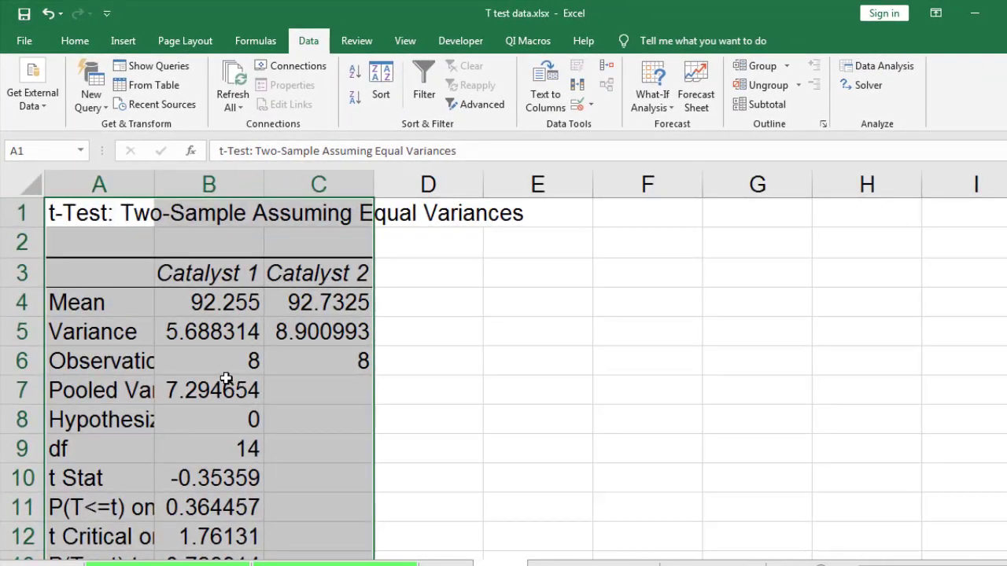
scroll(246, 378, "down", 1)
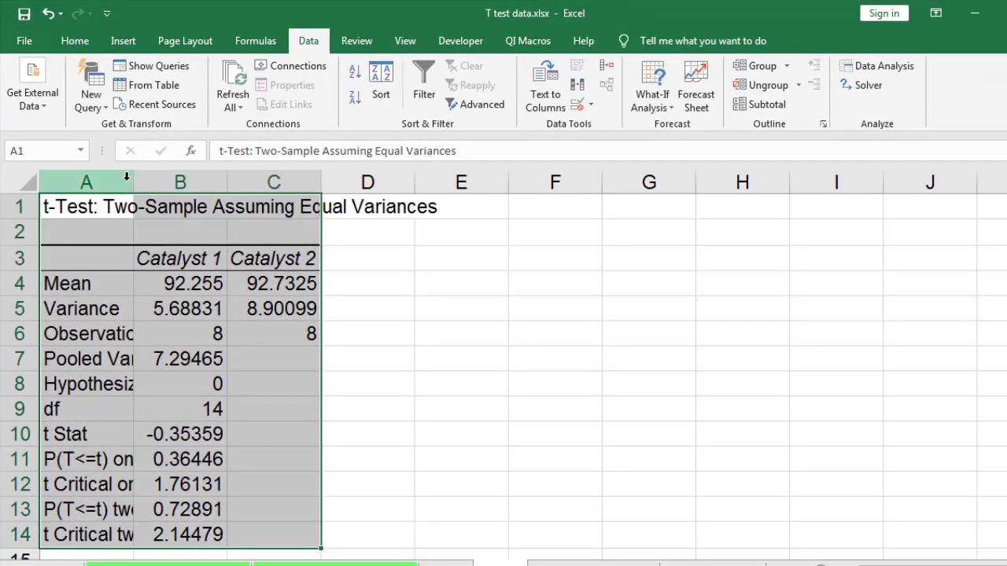
left_click_drag(142, 182, 316, 182)
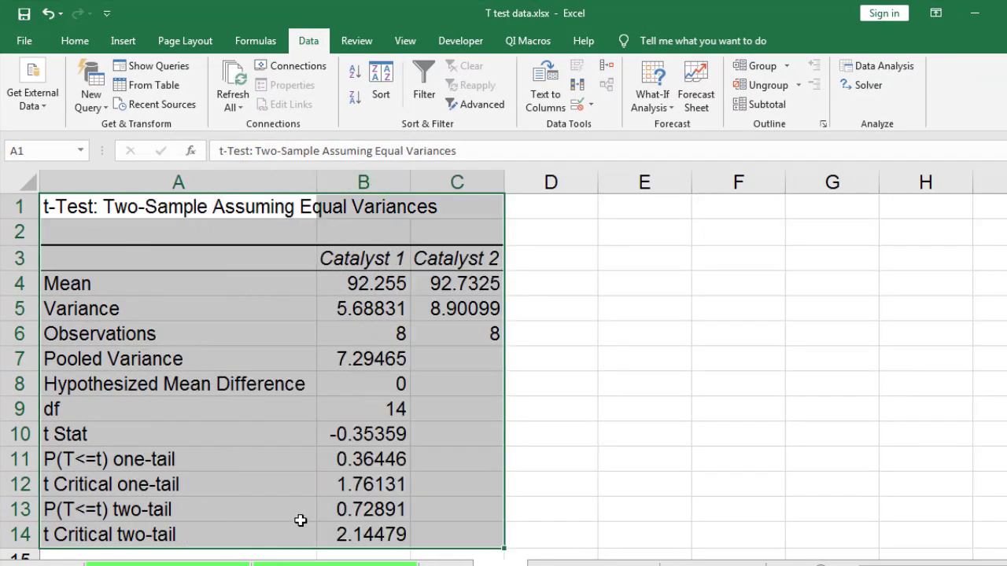
left_click(350, 509)
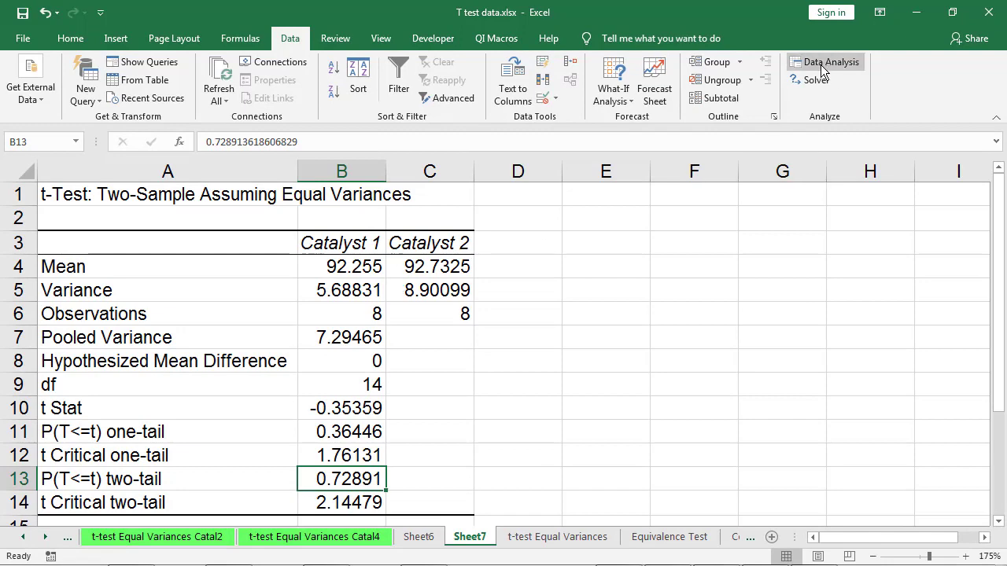
On the t-test Equal Variances sheet, run QI Macros Stat Wizard on A1:B9 and review the two-tail p 0.729 output and chart.
left_click(543, 541)
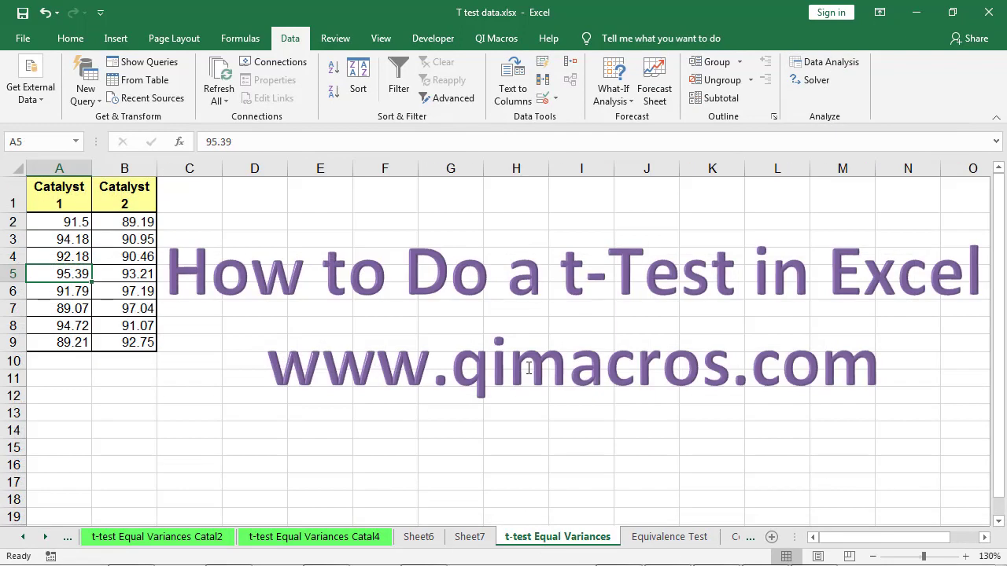
left_click(495, 38)
left_click_drag(130, 347, 2, 140)
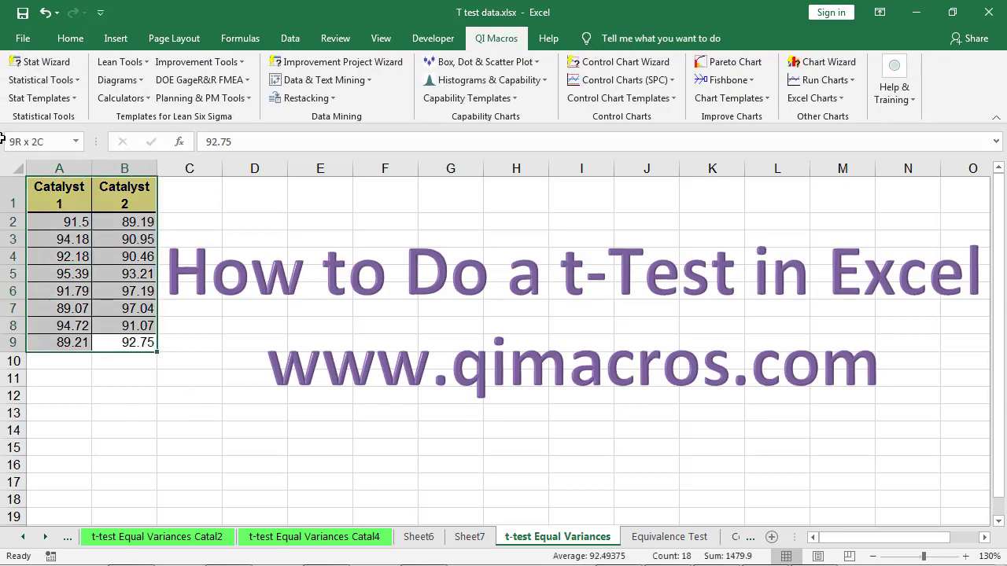
left_click(59, 62)
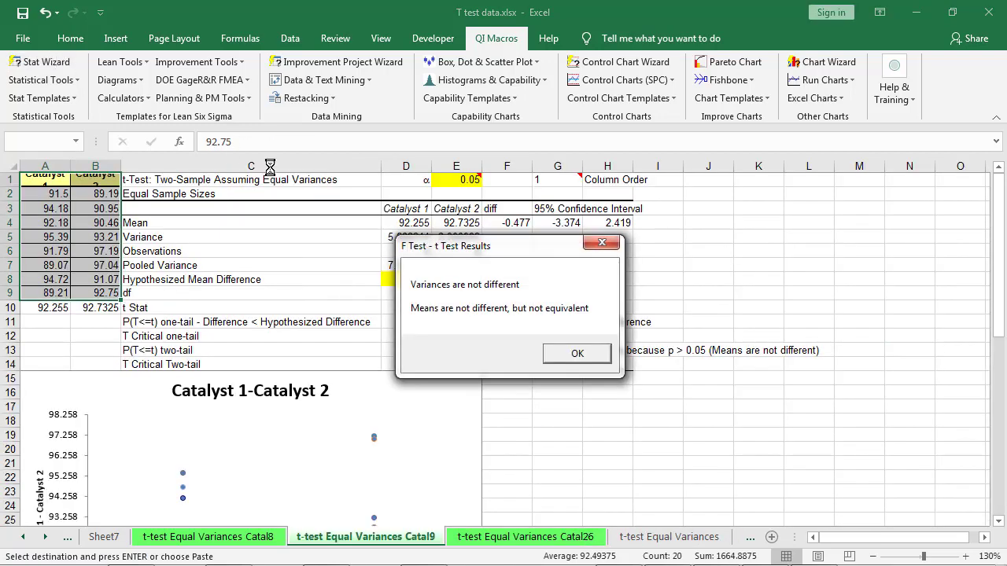
left_click(577, 354)
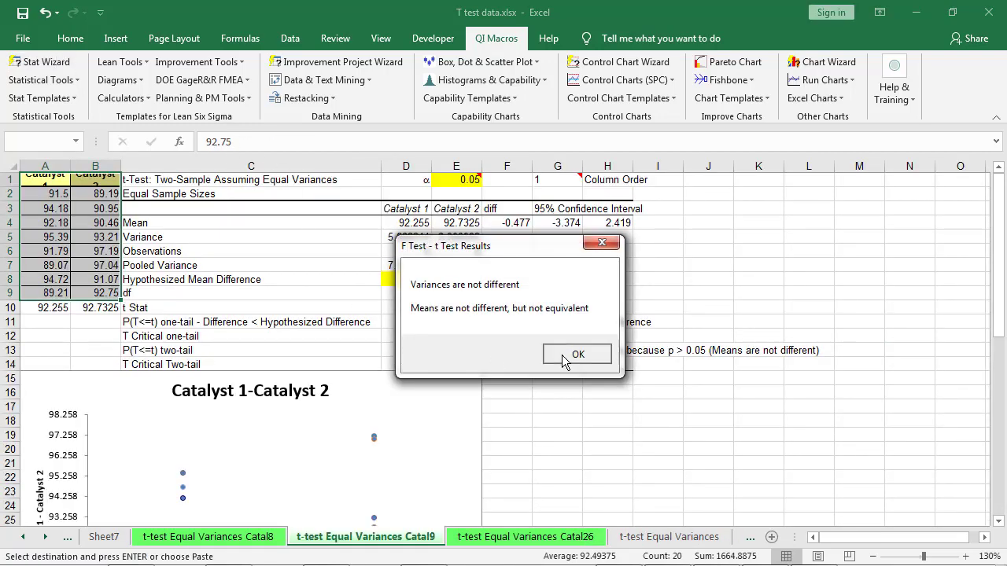
scroll(563, 352, "down", 2)
scroll(564, 352, "down", 2)
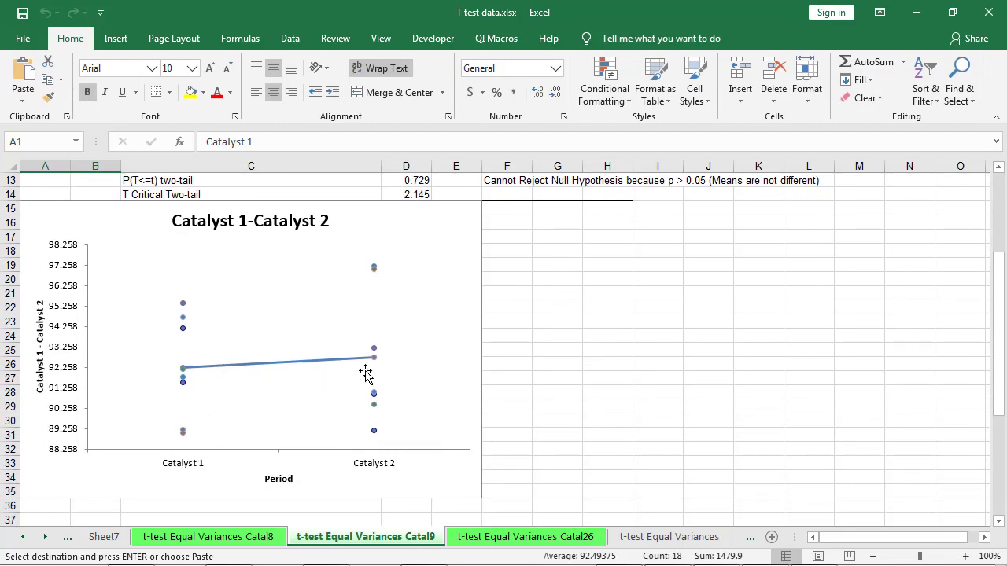
scroll(591, 346, "up", 4)
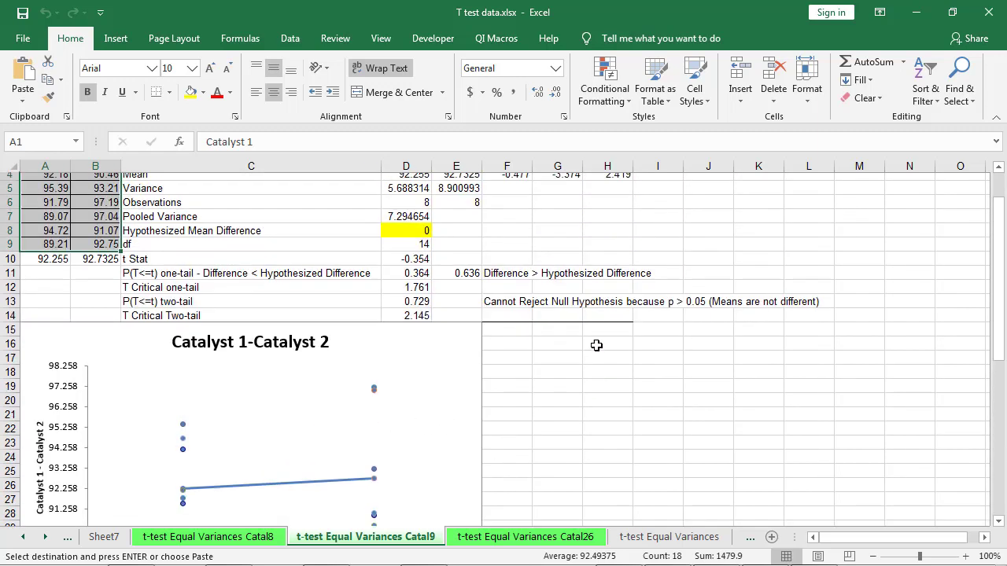